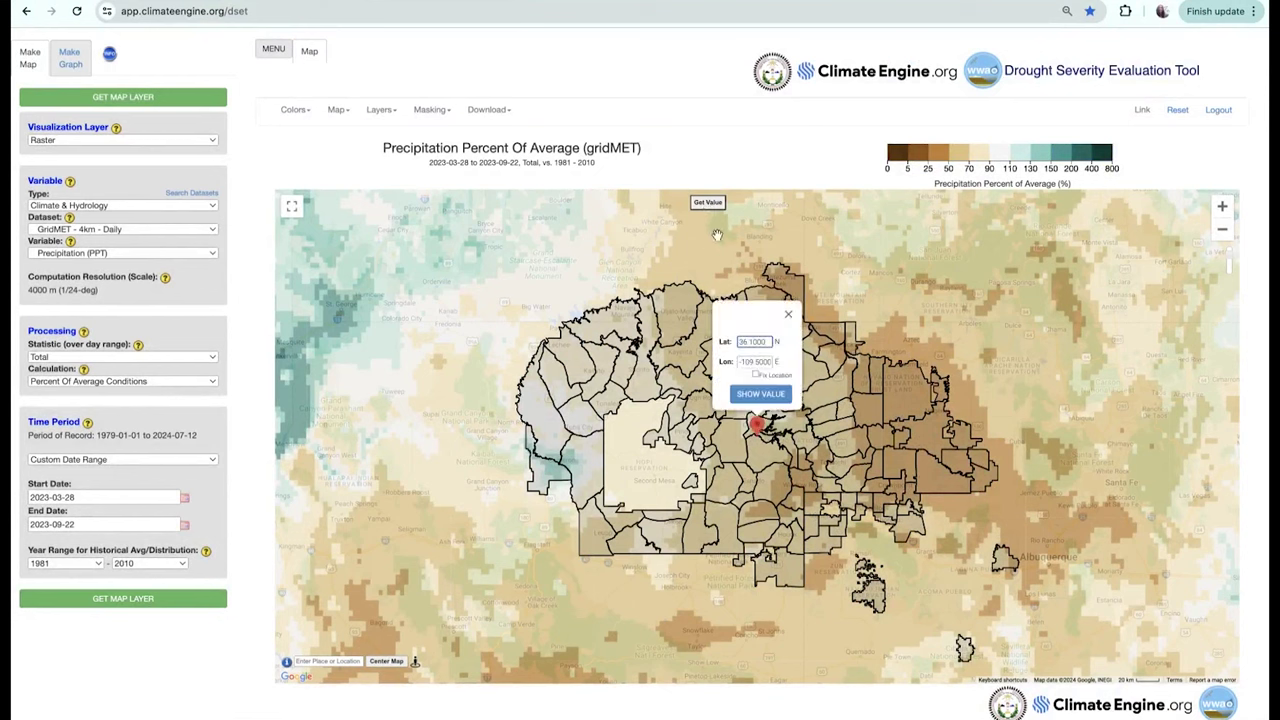
Query the precipitation percent-of-average value at about 36.3791 N, -108.0663 E in the eastern Navajo Nation and dismiss the reading.
{"action": "mouse_move", "coordinate": [758, 424]}
{"action": "left_mouse_down"}
{"action": "mouse_move", "coordinate": [840, 429]}
{"action": "mouse_move", "coordinate": [905, 392]}
{"action": "left_mouse_up"}
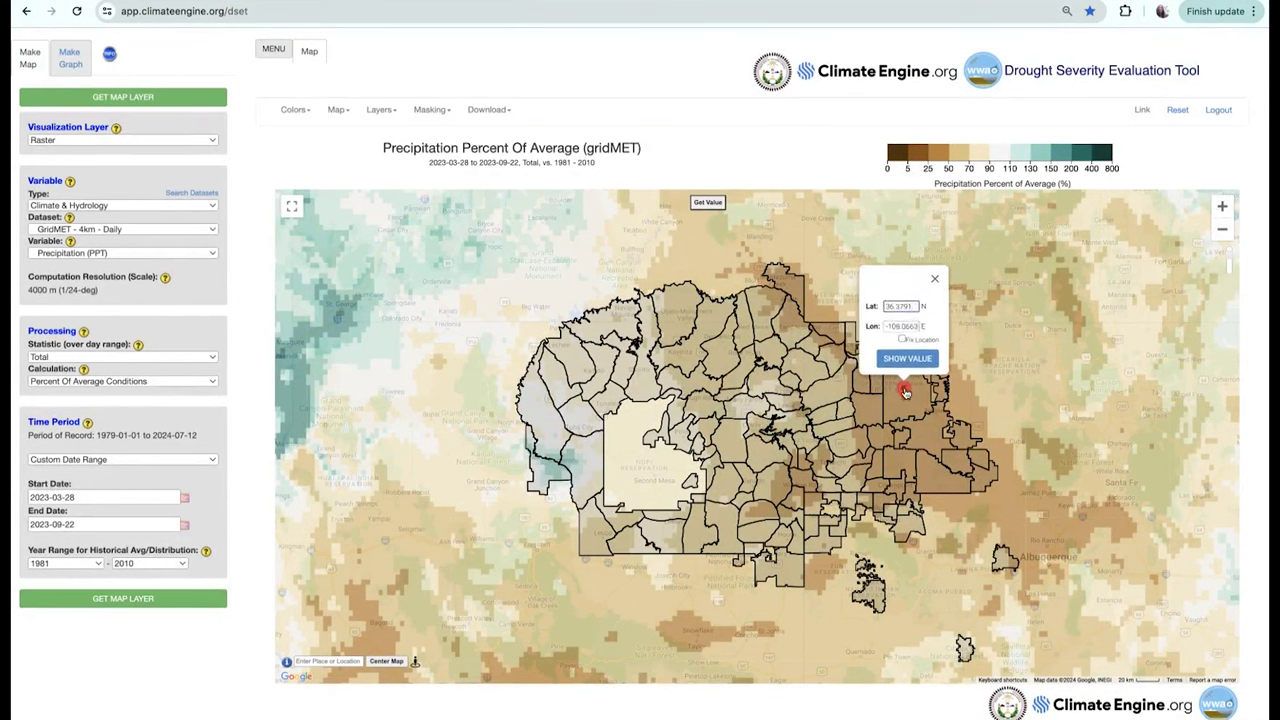
{"action": "left_click", "coordinate": [907, 359]}
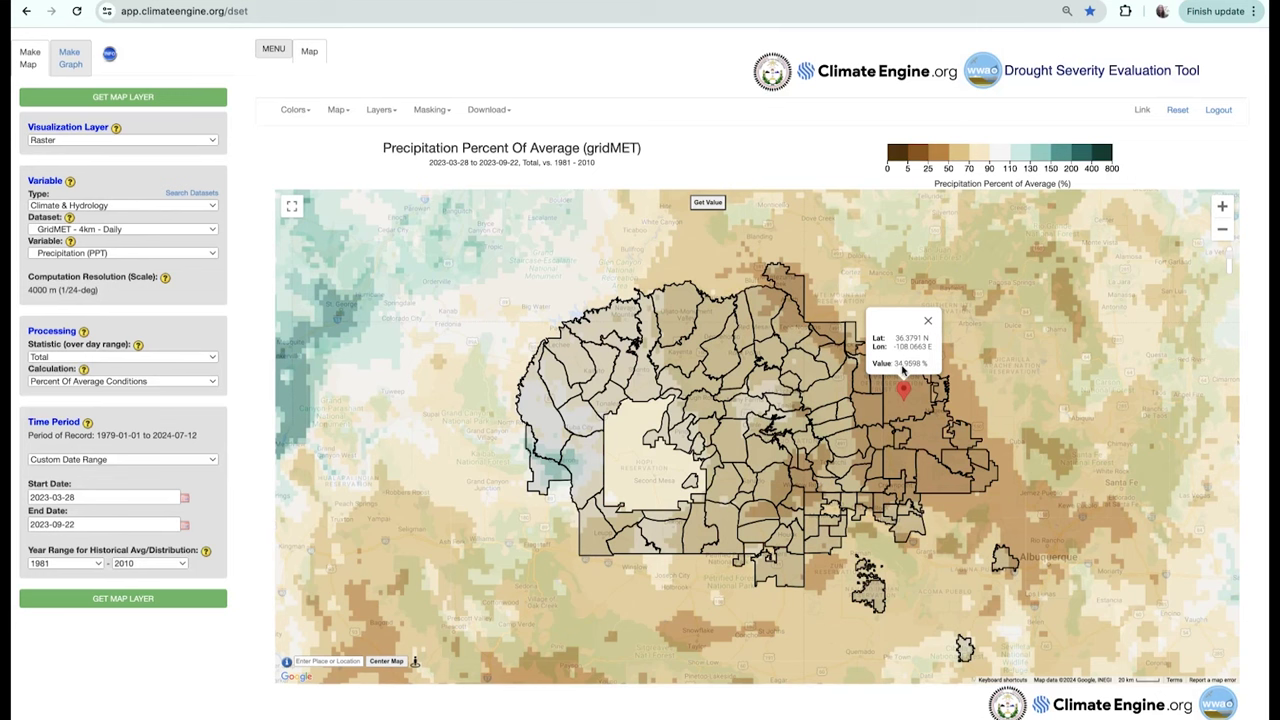
{"action": "left_click", "coordinate": [928, 321]}
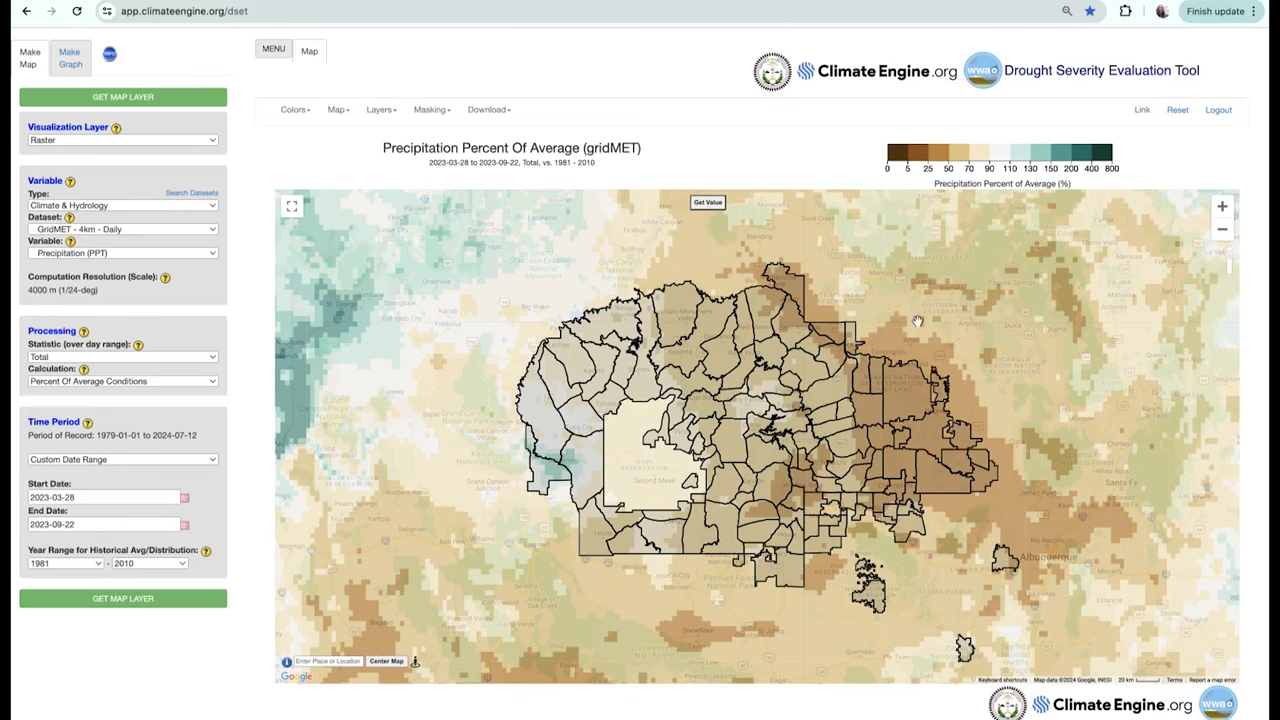
Map 180 Day SPI from the GridMET Drought - 4km - Pentad dataset with end date 2020-05-01.
{"action": "left_click", "coordinate": [128, 231]}
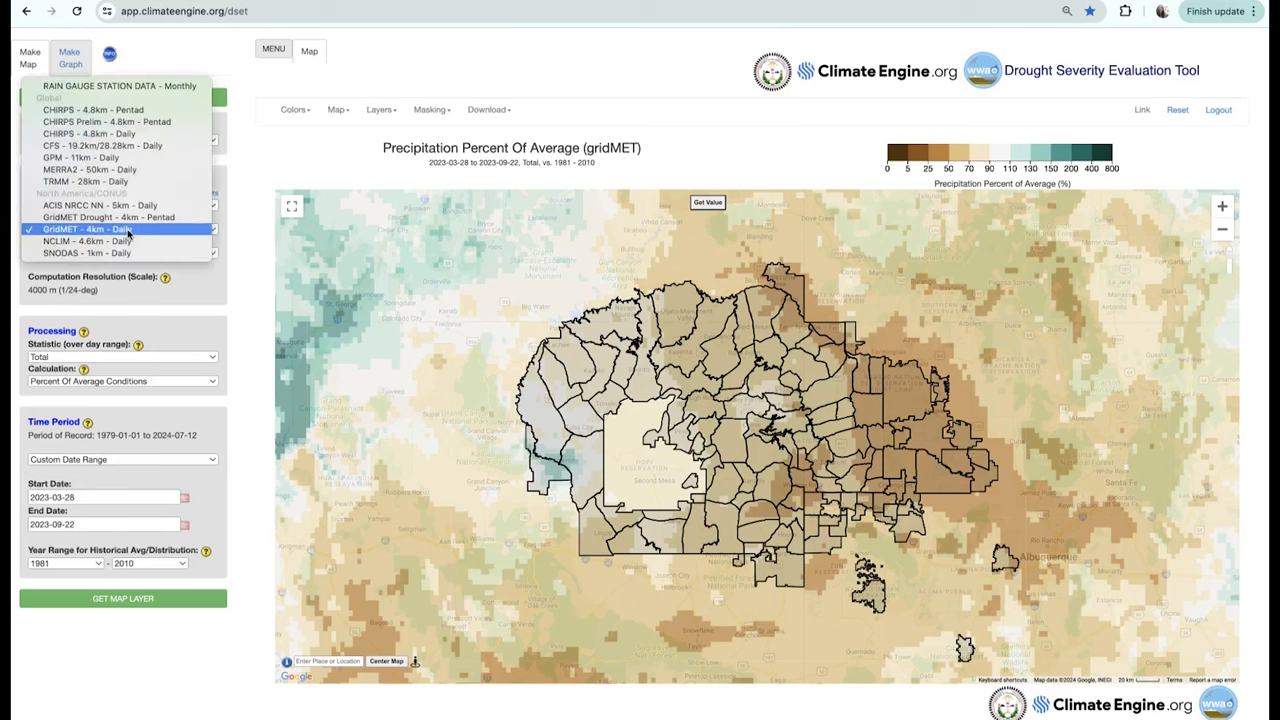
{"action": "left_click", "coordinate": [127, 219]}
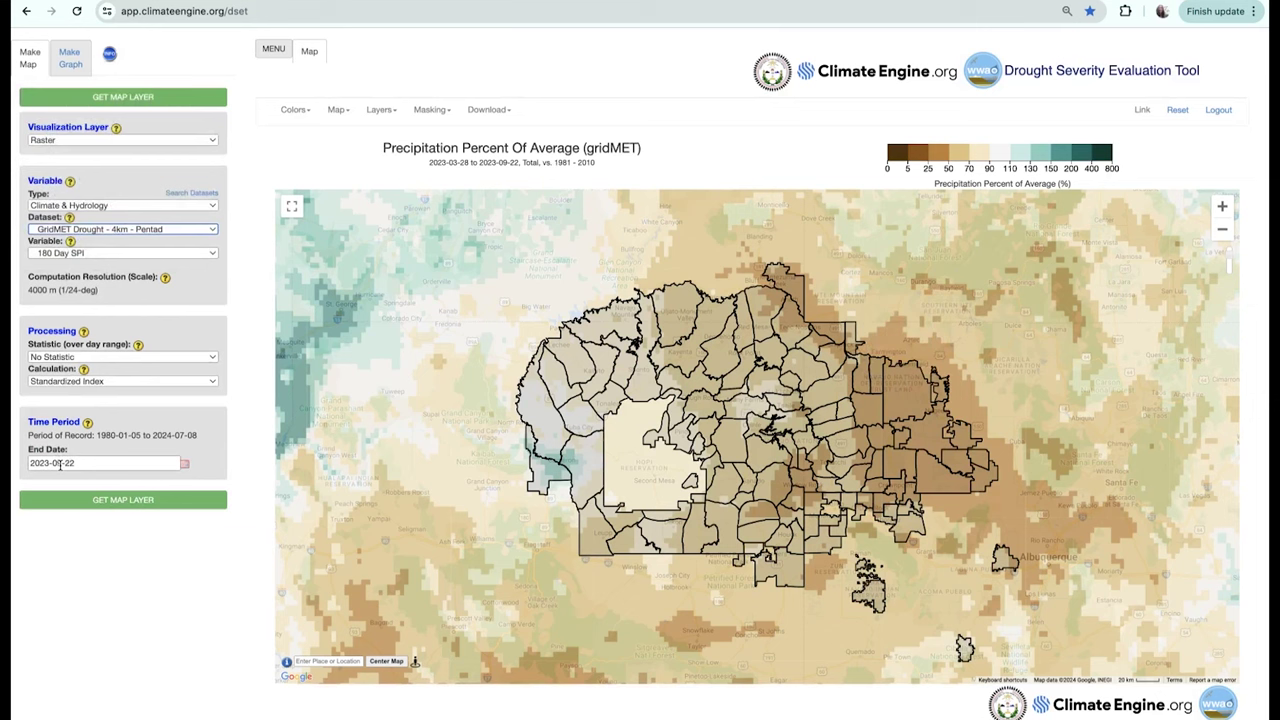
{"action": "left_click", "coordinate": [48, 463]}
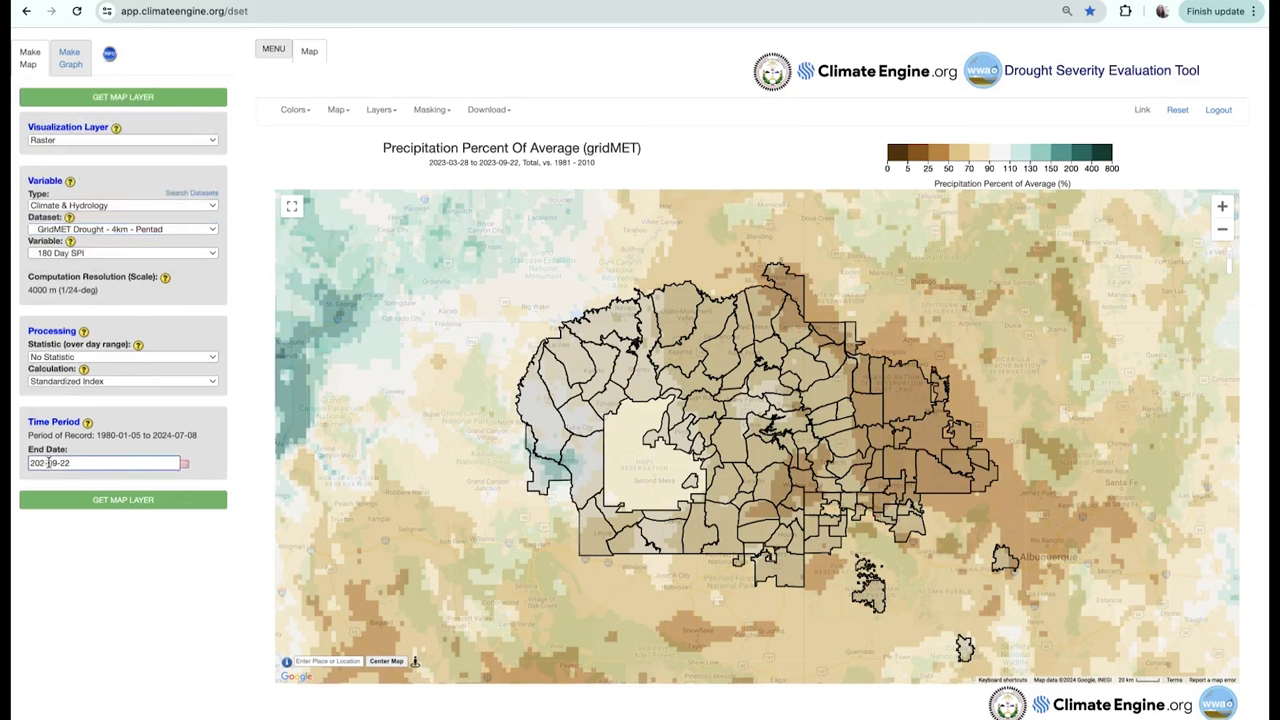
{"action": "type", "text": "2"}
{"action": "key", "text": "BackSpace"}
{"action": "type", "text": "0"}
{"action": "left_click_drag", "start_coordinate": [61, 463], "coordinate": [78, 463]}
{"action": "type", "text": "5-01"}
{"action": "left_click", "coordinate": [108, 503]}
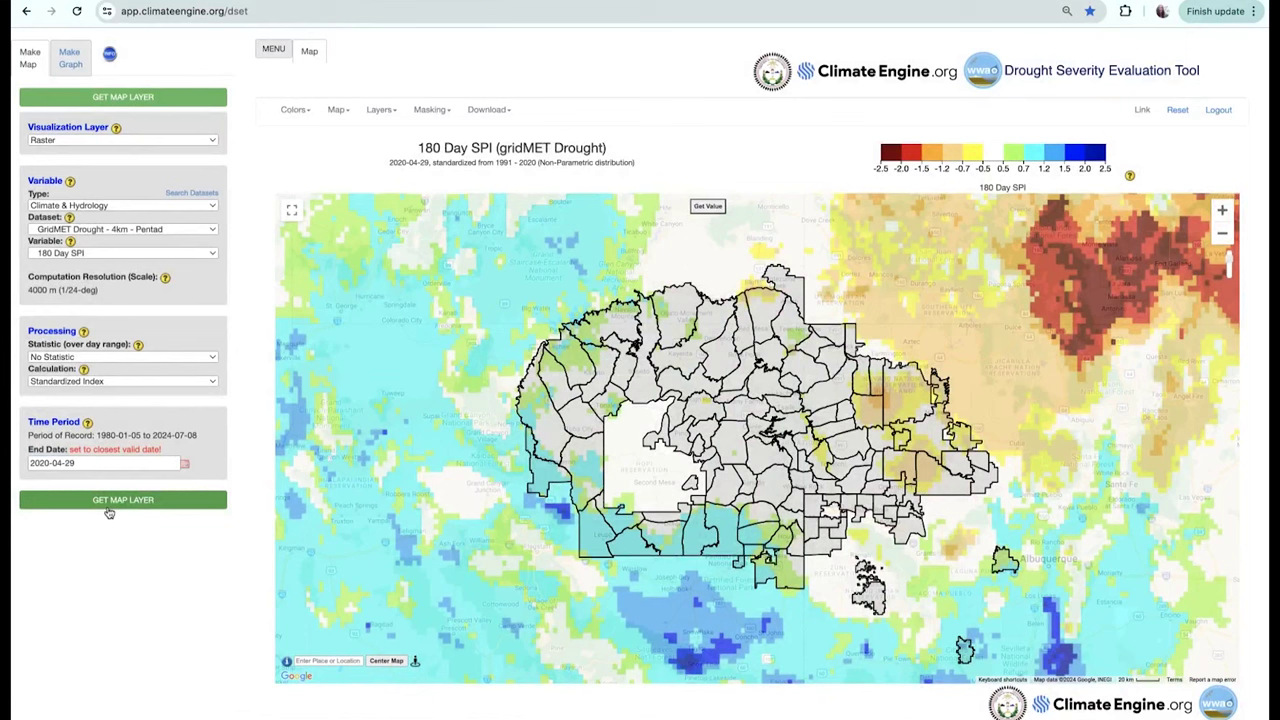
Set the end date to 2020-09-29 and reload the 180 Day SPI map layer.
{"action": "left_click", "coordinate": [61, 463]}
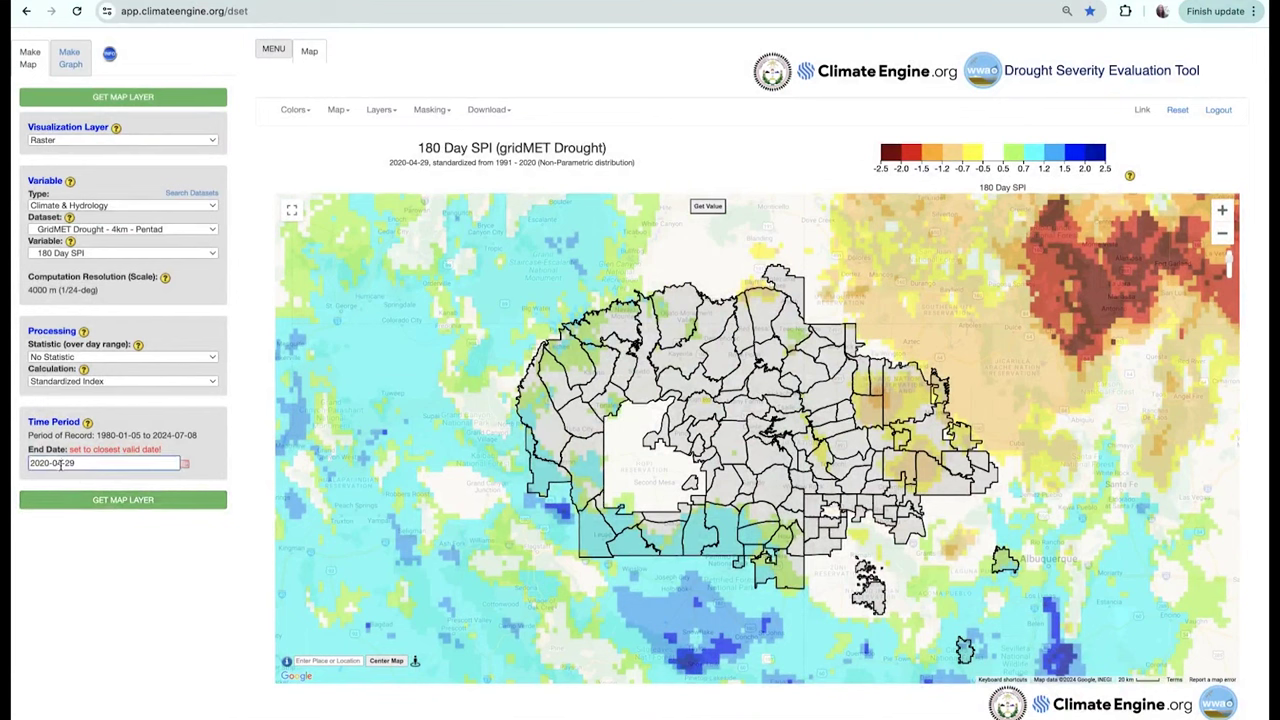
{"action": "key", "text": "BackSpace"}
{"action": "type", "text": "9"}
{"action": "left_click", "coordinate": [89, 502]}
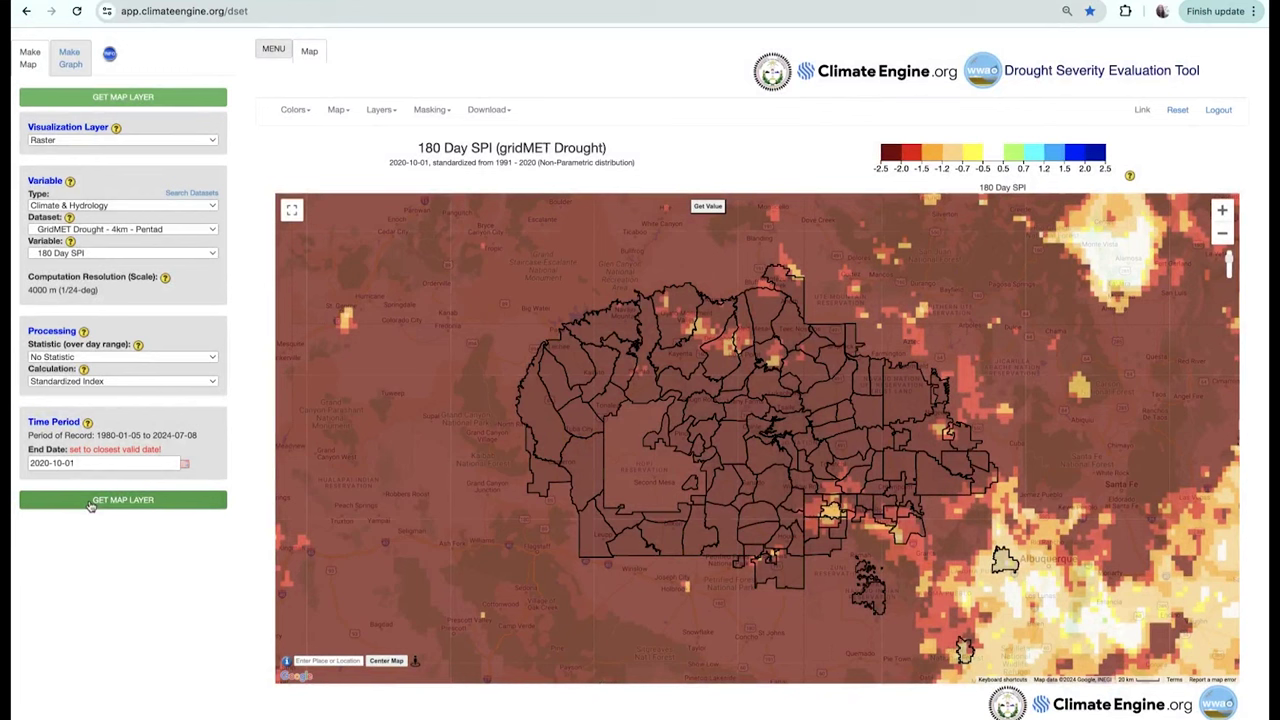
Switch the variable type to Remote Sensing and review the datasets available for it.
{"action": "left_click", "coordinate": [180, 205]}
{"action": "key", "text": "Escape"}
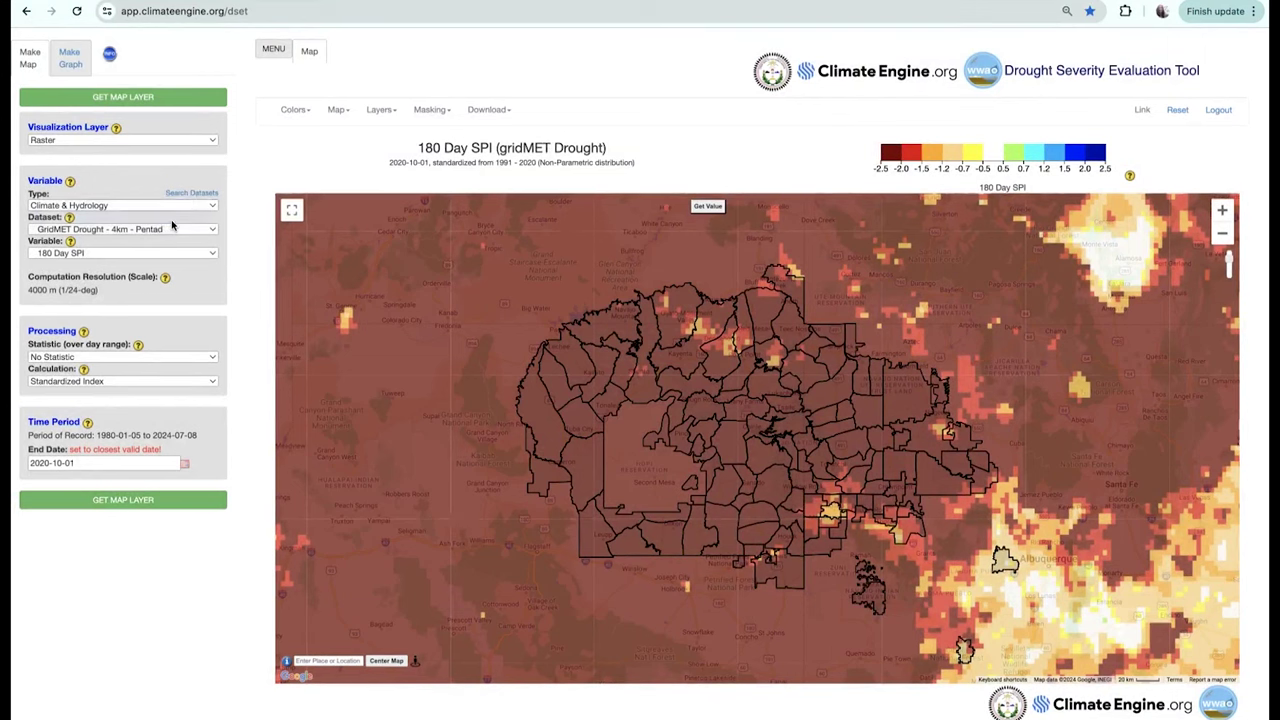
{"action": "left_click", "coordinate": [170, 229]}
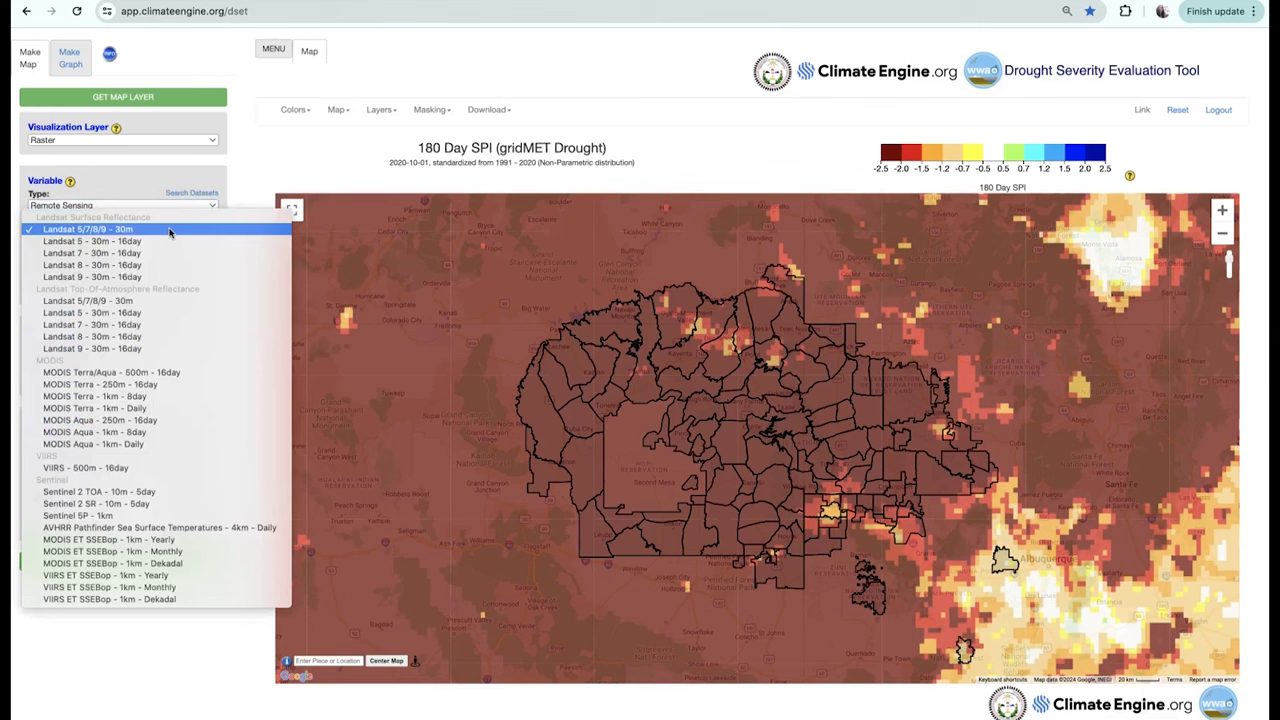
{"action": "left_click", "coordinate": [155, 191]}
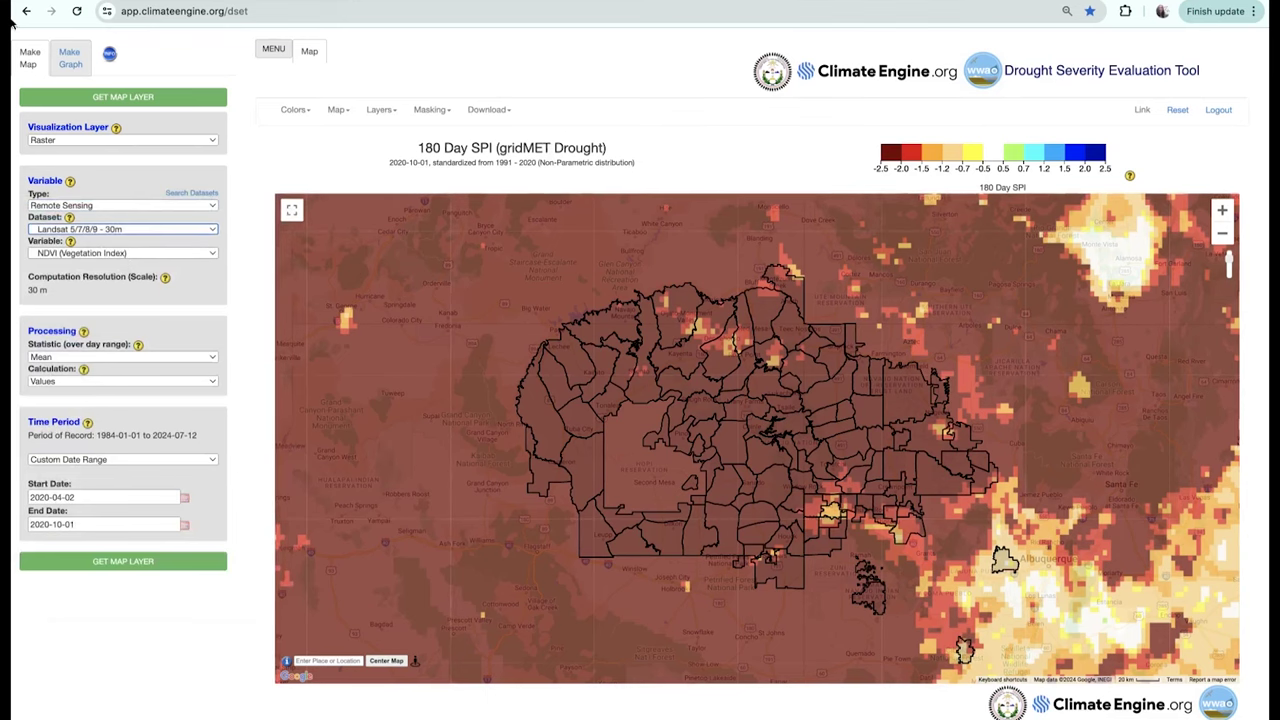
Set up a two-variable time series graph for the CHINLE chapter of the Navajo Nation.
{"action": "left_click", "coordinate": [76, 58]}
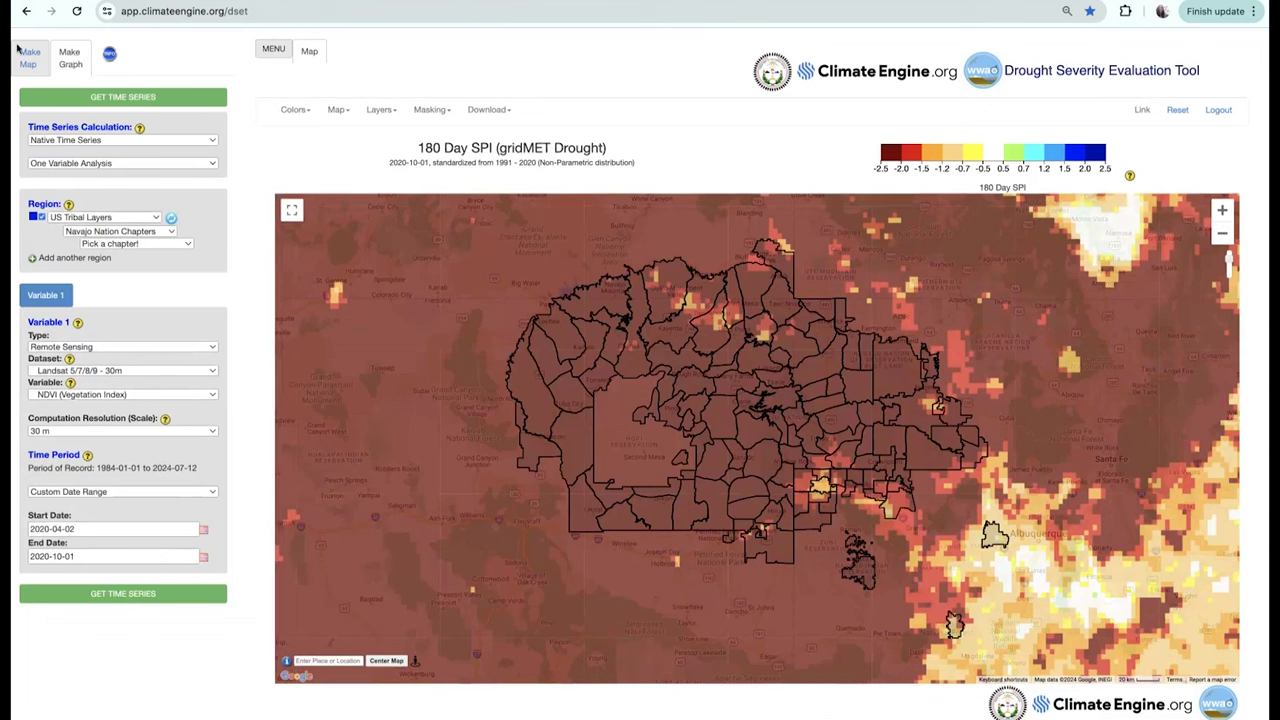
{"action": "left_click", "coordinate": [150, 163]}
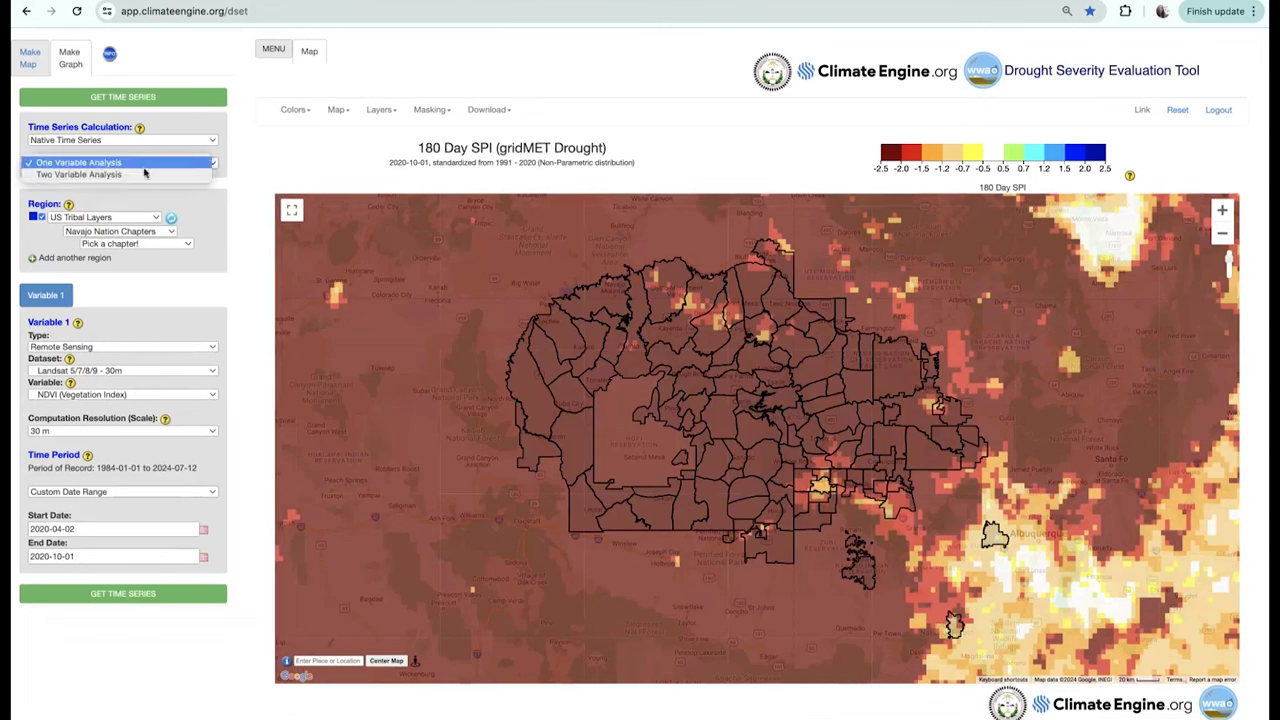
{"action": "left_click", "coordinate": [144, 175]}
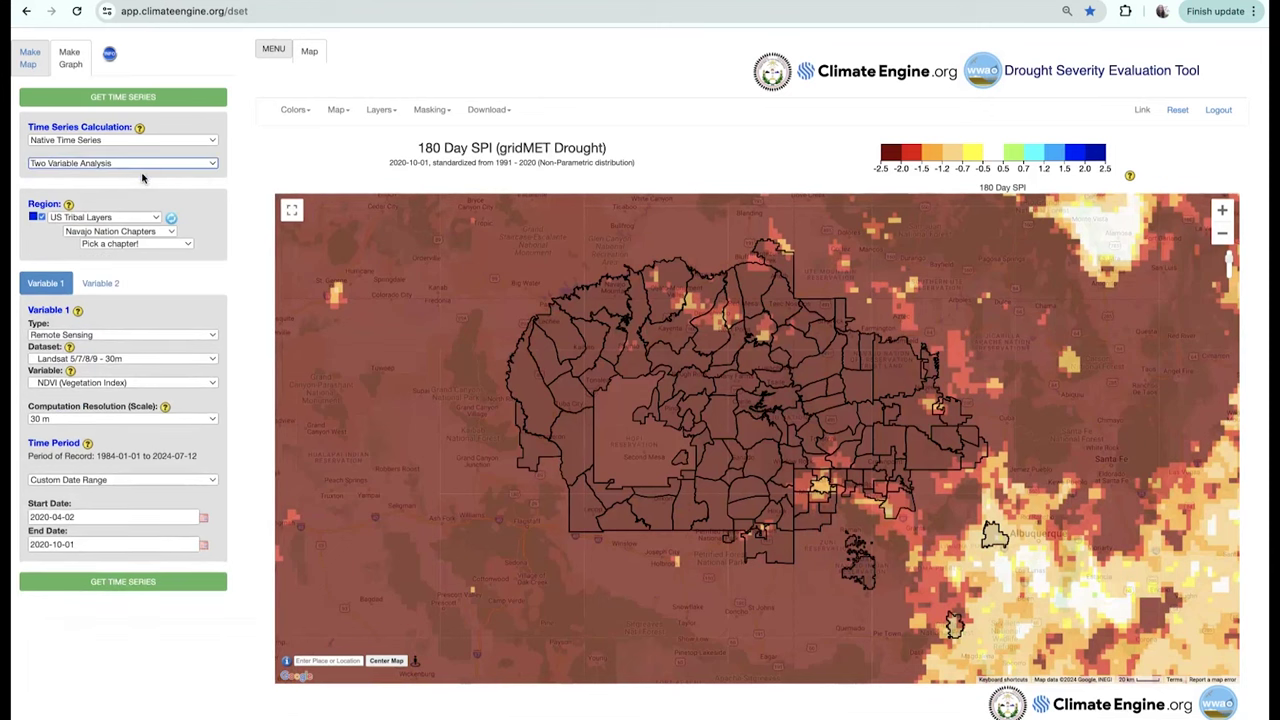
{"action": "left_click", "coordinate": [115, 245]}
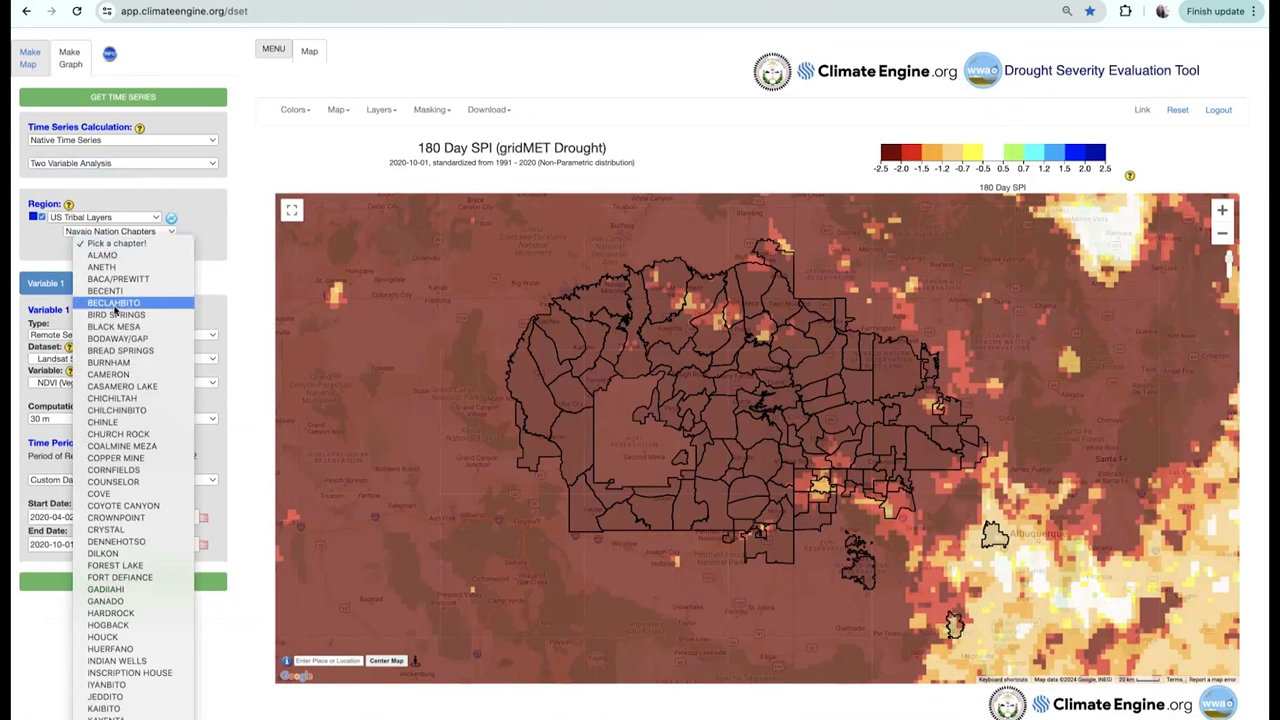
{"action": "scroll", "coordinate": [115, 311], "scroll_direction": "down", "scroll_amount": 3}
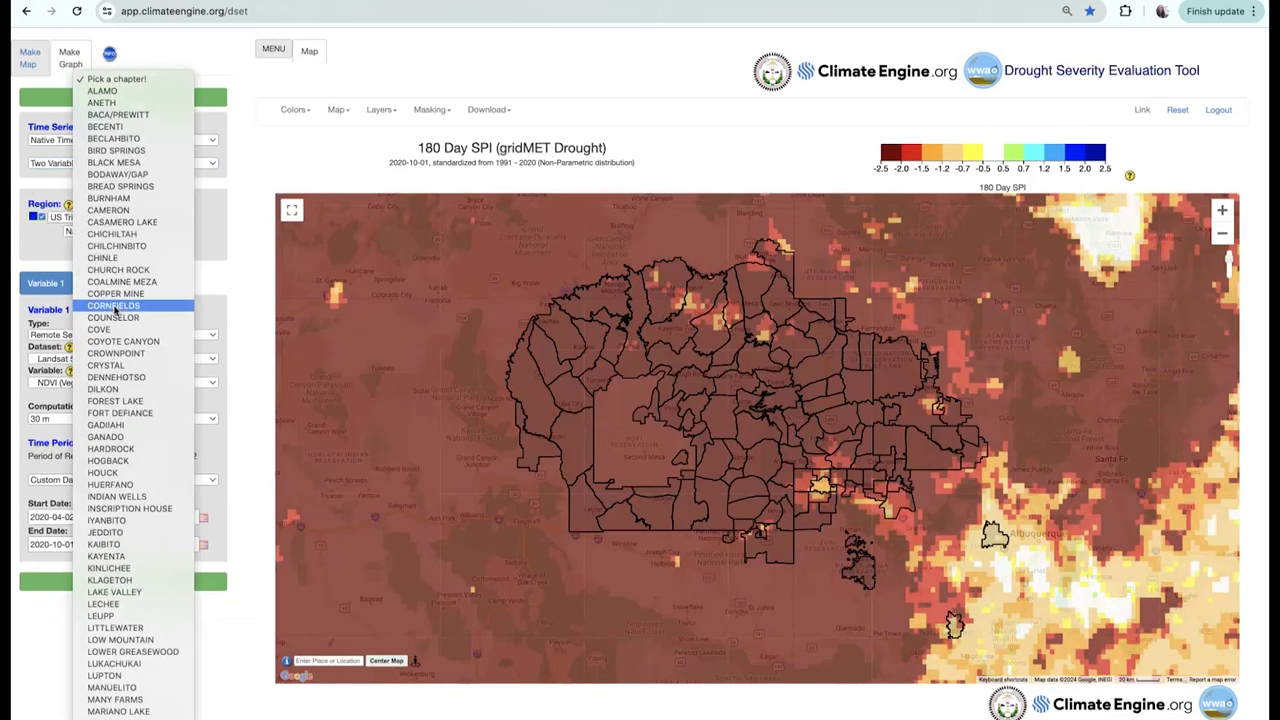
{"action": "left_click", "coordinate": [103, 258]}
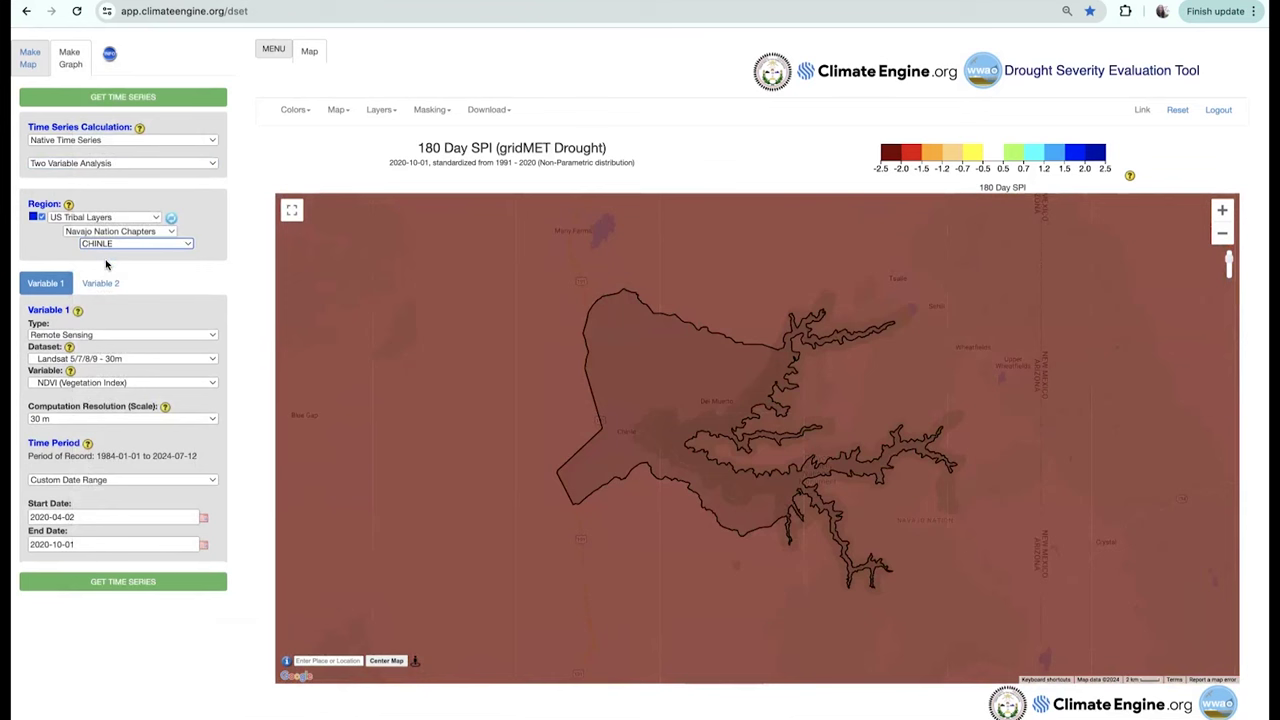
Set Variable 1 to the Climate & Hydrology type with the GridMET - 4km - Daily dataset.
{"action": "left_click", "coordinate": [97, 336]}
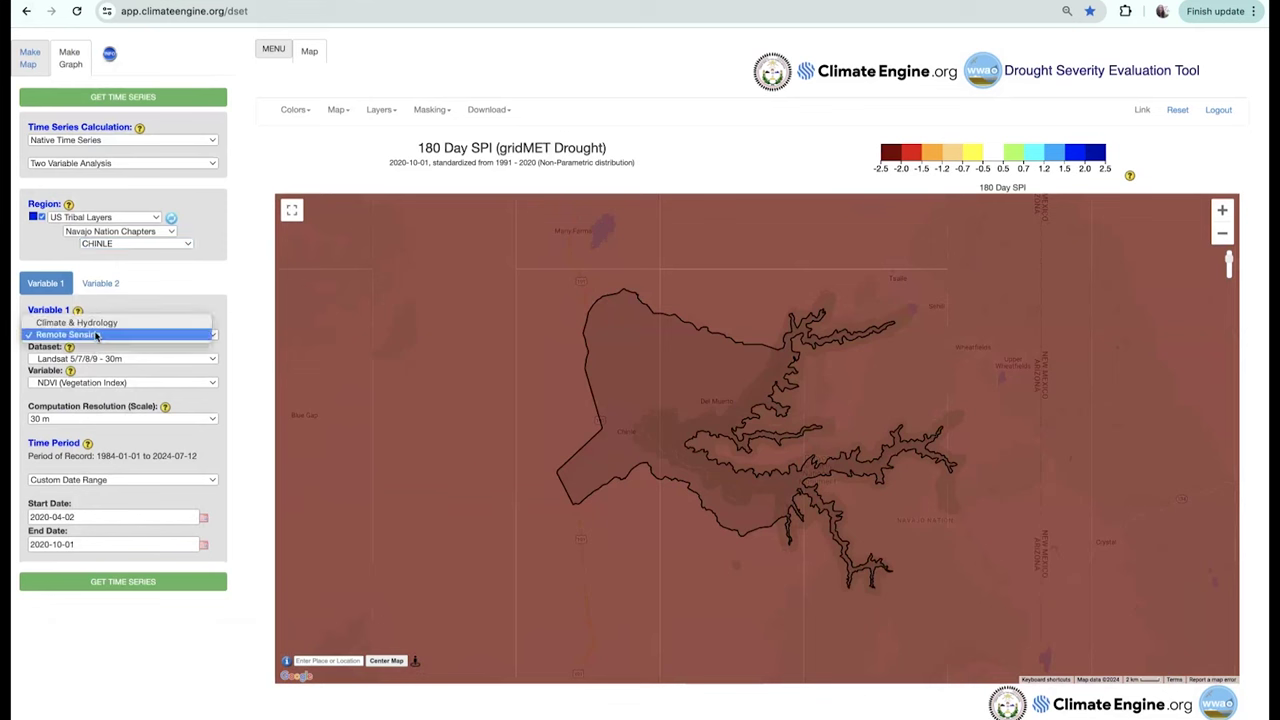
{"action": "left_click", "coordinate": [92, 323]}
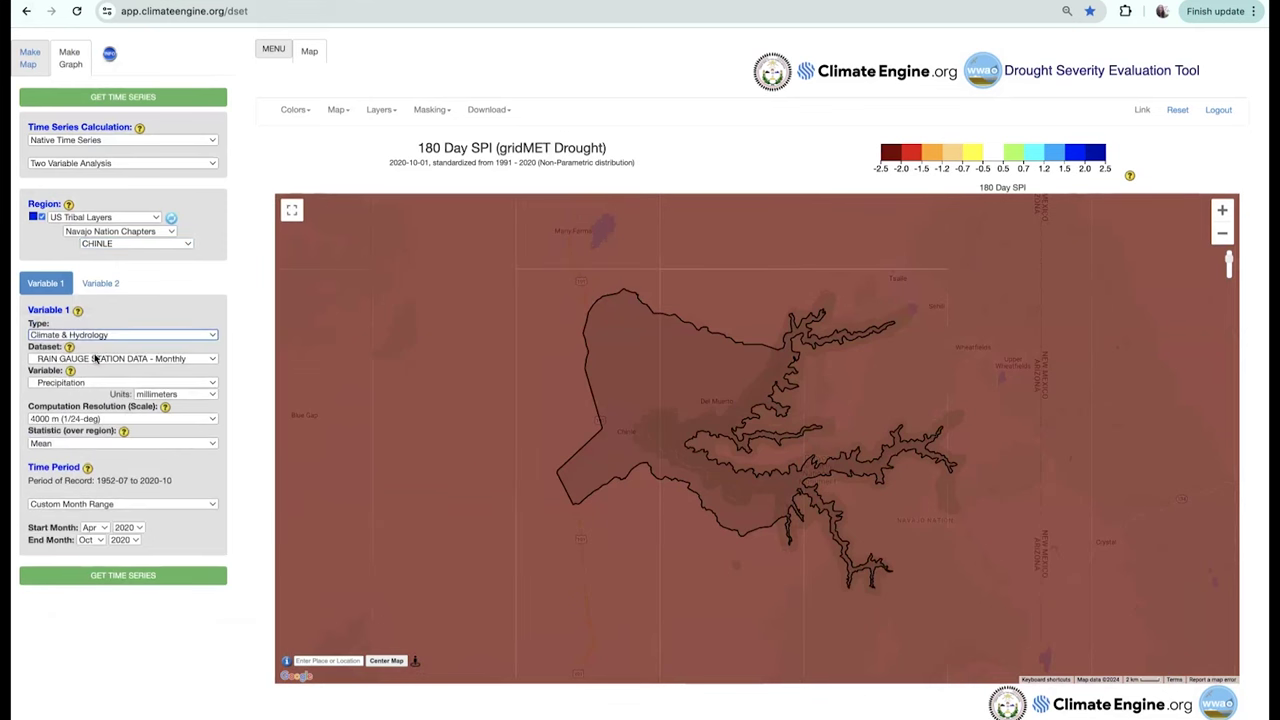
{"action": "left_click", "coordinate": [96, 359]}
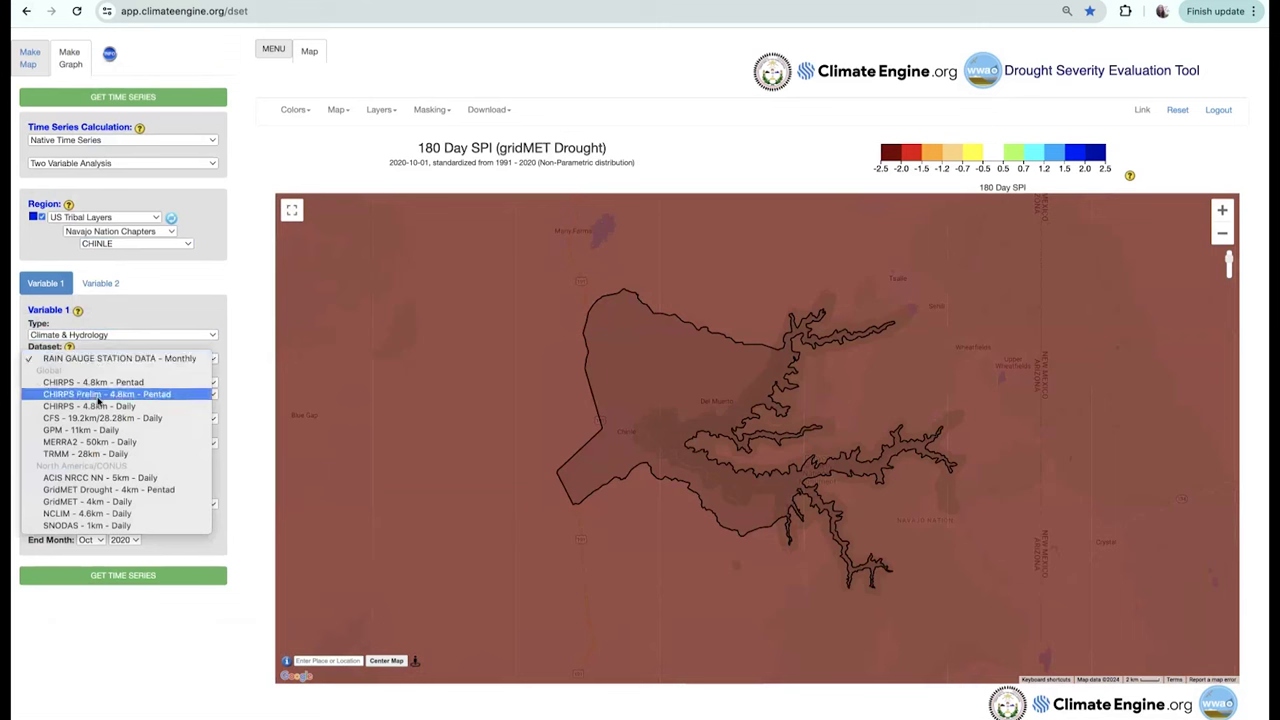
{"action": "left_click", "coordinate": [88, 501]}
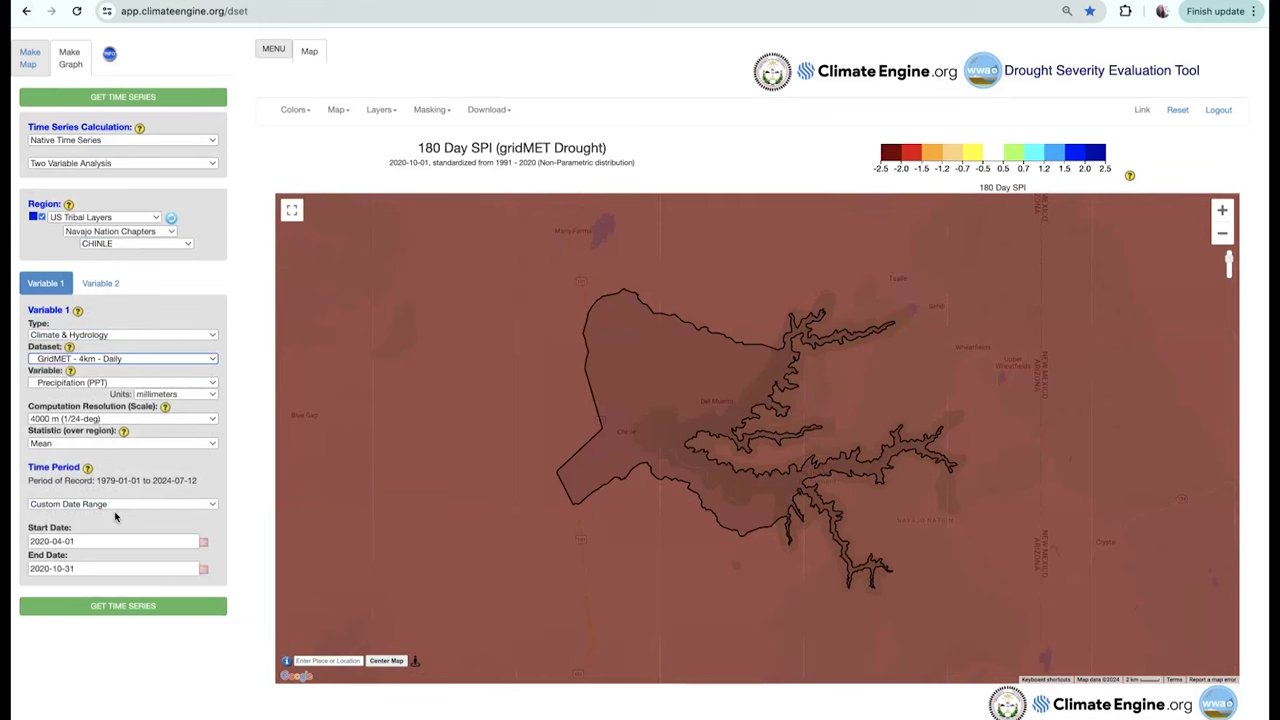
Set Variable 1's date range from 2019-10-01 to 2020-09-30.
{"action": "left_click", "coordinate": [48, 541]}
{"action": "type", "text": "19"}
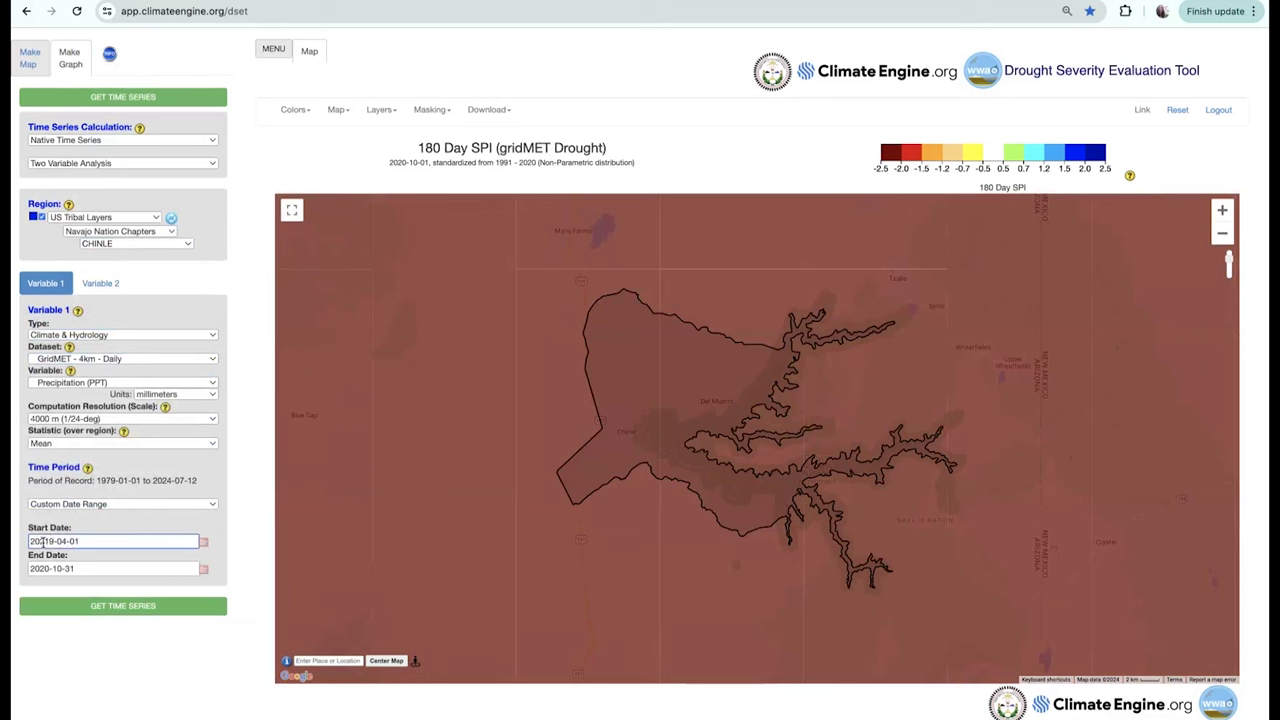
{"action": "key", "text": "BackSpace"}
{"action": "key", "text": "BackSpace"}
{"action": "key", "text": "BackSpace"}
{"action": "type", "text": "10"}
{"action": "left_click", "coordinate": [61, 568]}
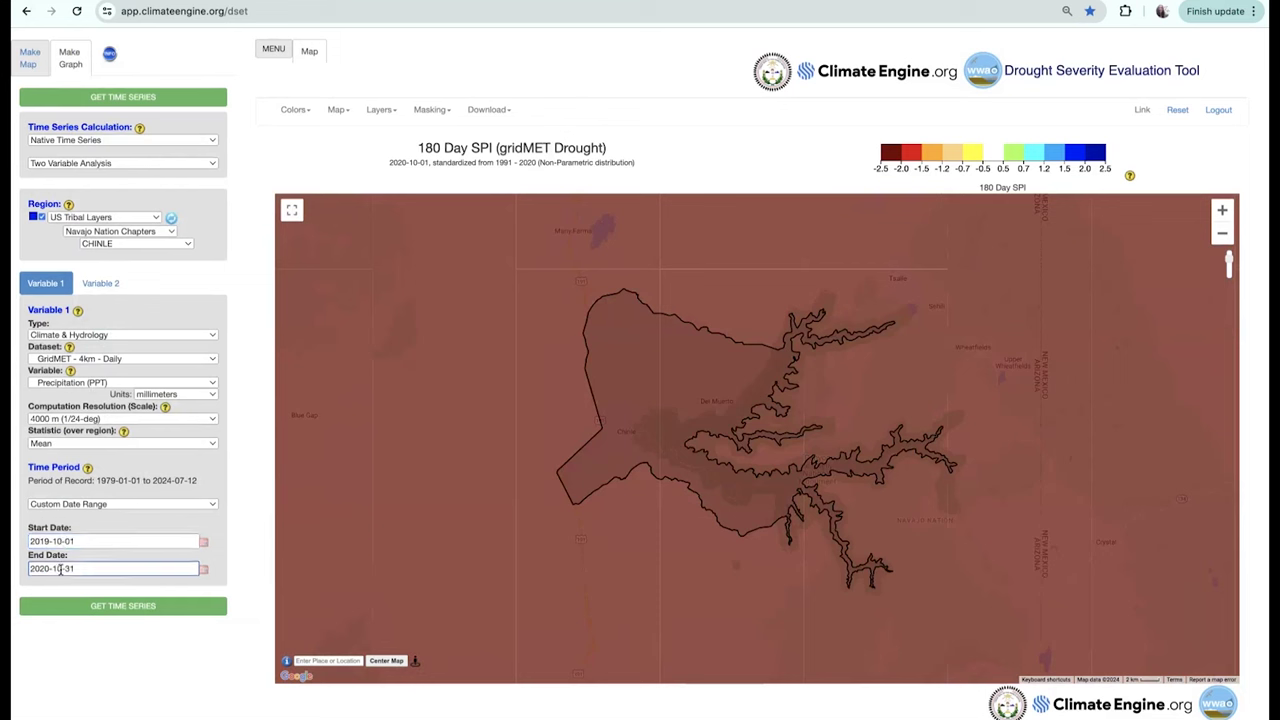
{"action": "key", "text": "BackSpace"}
{"action": "key", "text": "BackSpace"}
{"action": "type", "text": "09-30"}
Copy Variable 1's start date, 2019-10-01, into Variable 2's start date.
{"action": "left_click", "coordinate": [101, 285]}
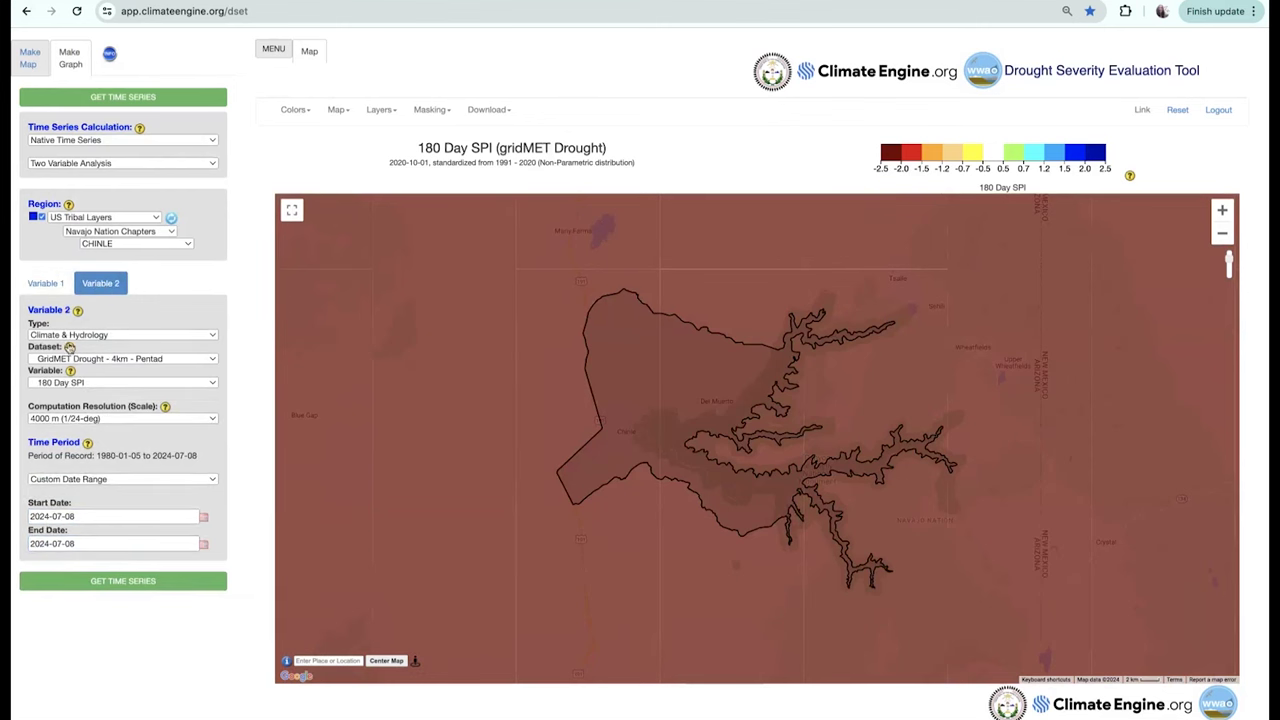
{"action": "left_click", "coordinate": [47, 285]}
{"action": "left_click_drag", "start_coordinate": [90, 540], "coordinate": [12, 540]}
{"action": "key", "text": "ctrl+c"}
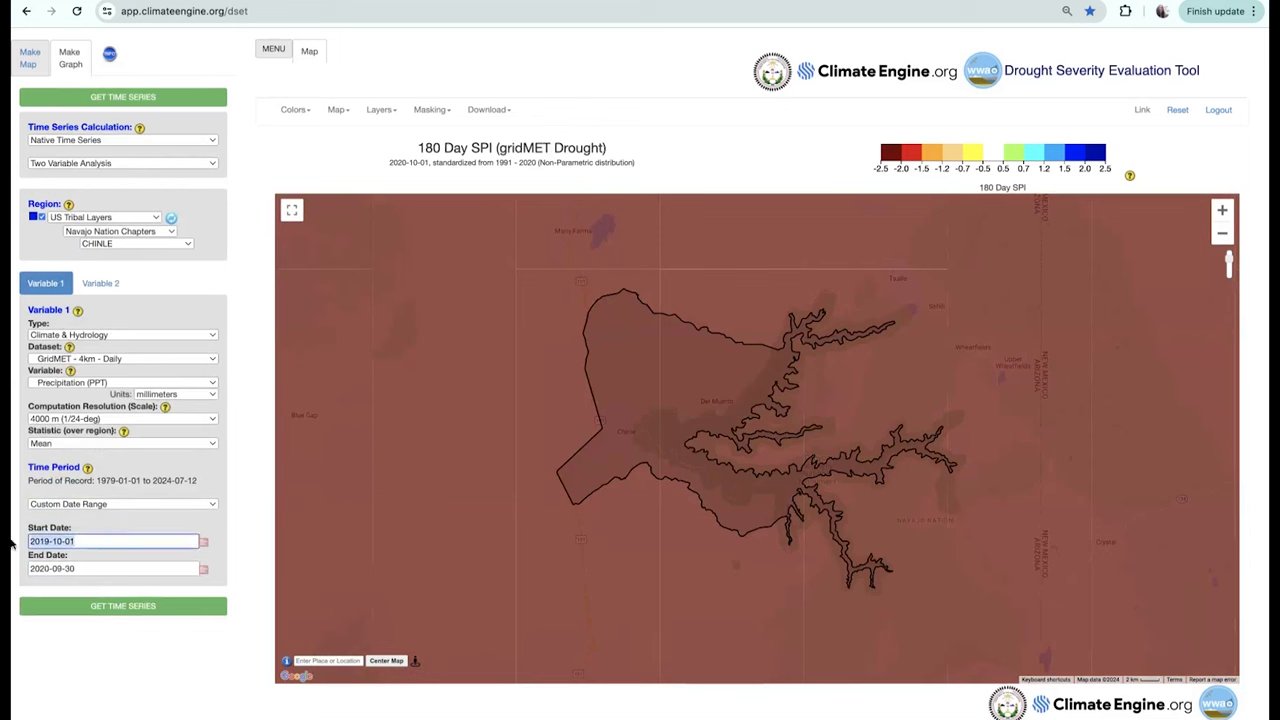
{"action": "left_click", "coordinate": [100, 283]}
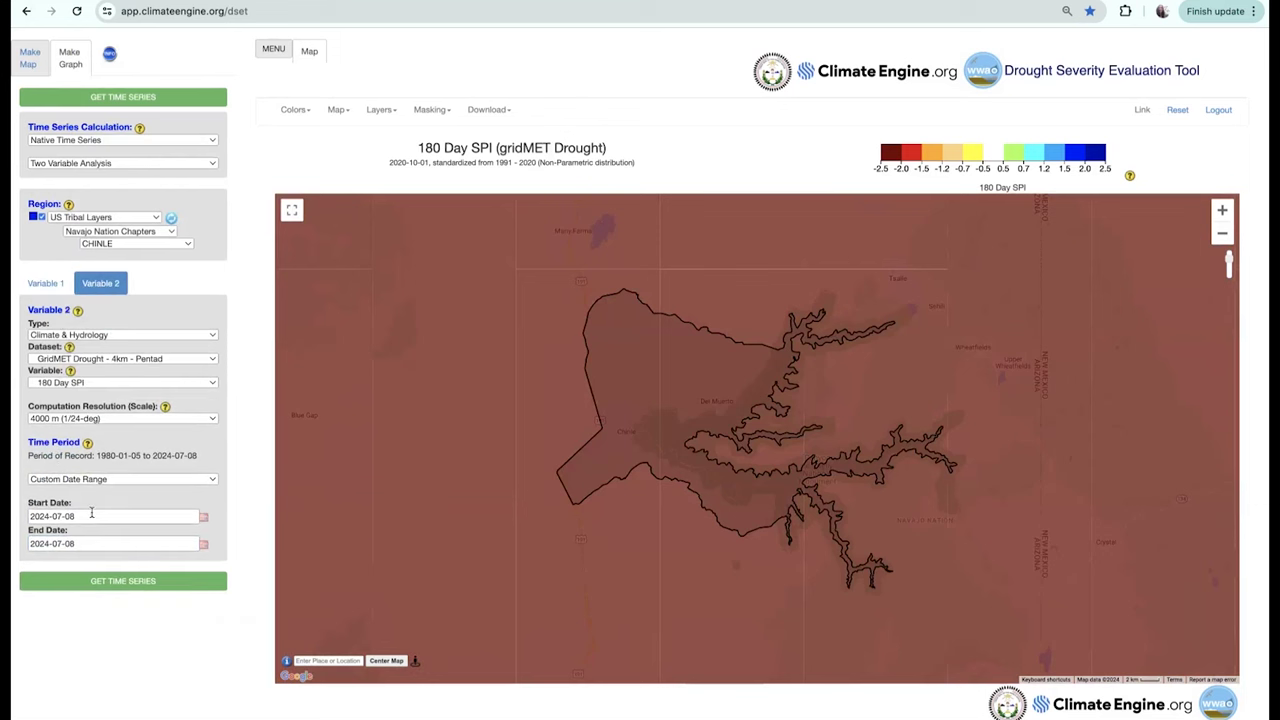
{"action": "left_click", "coordinate": [91, 516]}
{"action": "left_click_drag", "start_coordinate": [91, 516], "coordinate": [14, 522]}
{"action": "key", "text": "ctrl+v"}
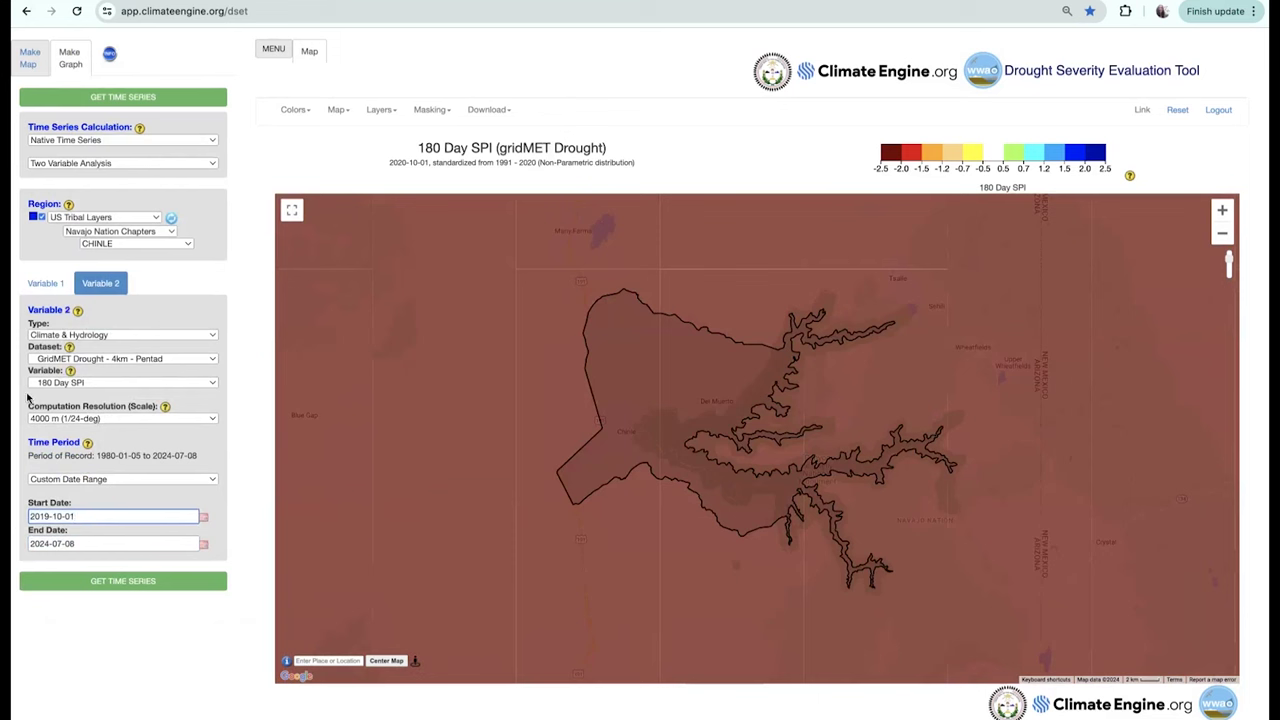
Copy Variable 1's end date, 2020-09-30, into Variable 2's end date.
{"action": "left_click", "coordinate": [41, 284]}
{"action": "left_click_drag", "start_coordinate": [80, 568], "coordinate": [12, 568]}
{"action": "key", "text": "ctrl+c"}
{"action": "left_click", "coordinate": [100, 283]}
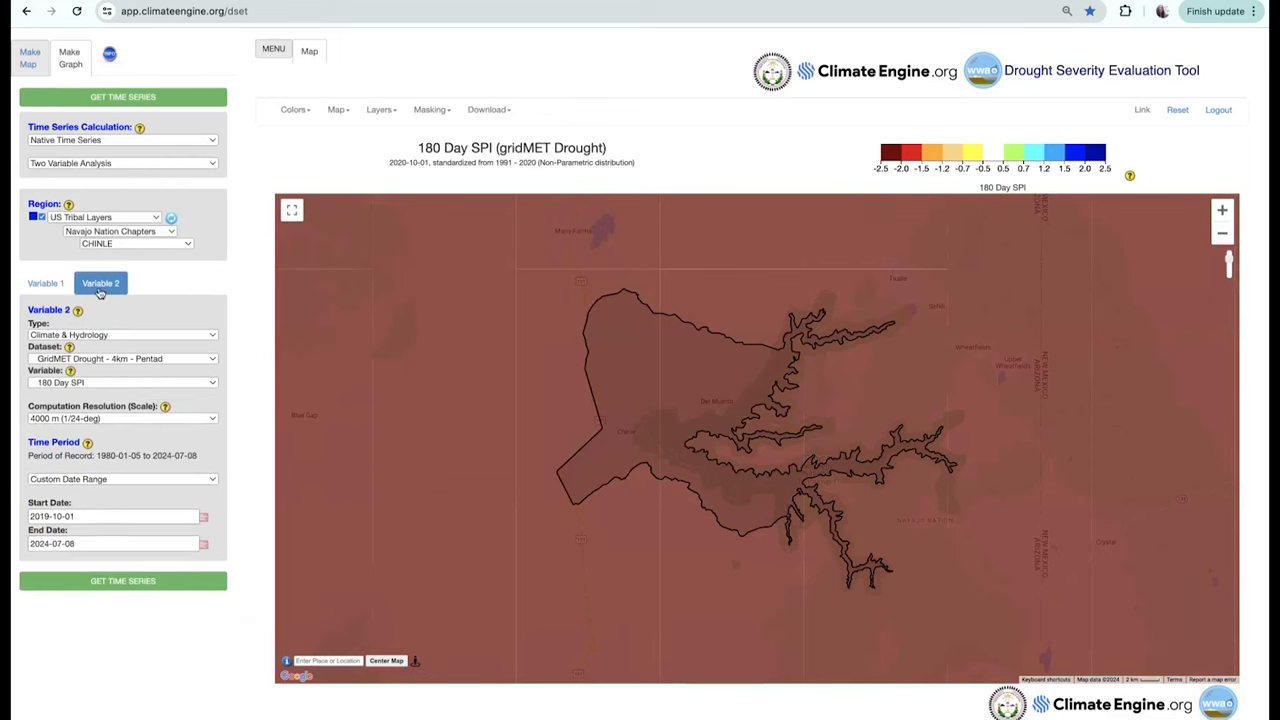
{"action": "left_click", "coordinate": [85, 543]}
{"action": "left_click_drag", "start_coordinate": [85, 543], "coordinate": [15, 548]}
{"action": "key", "text": "ctrl+v"}
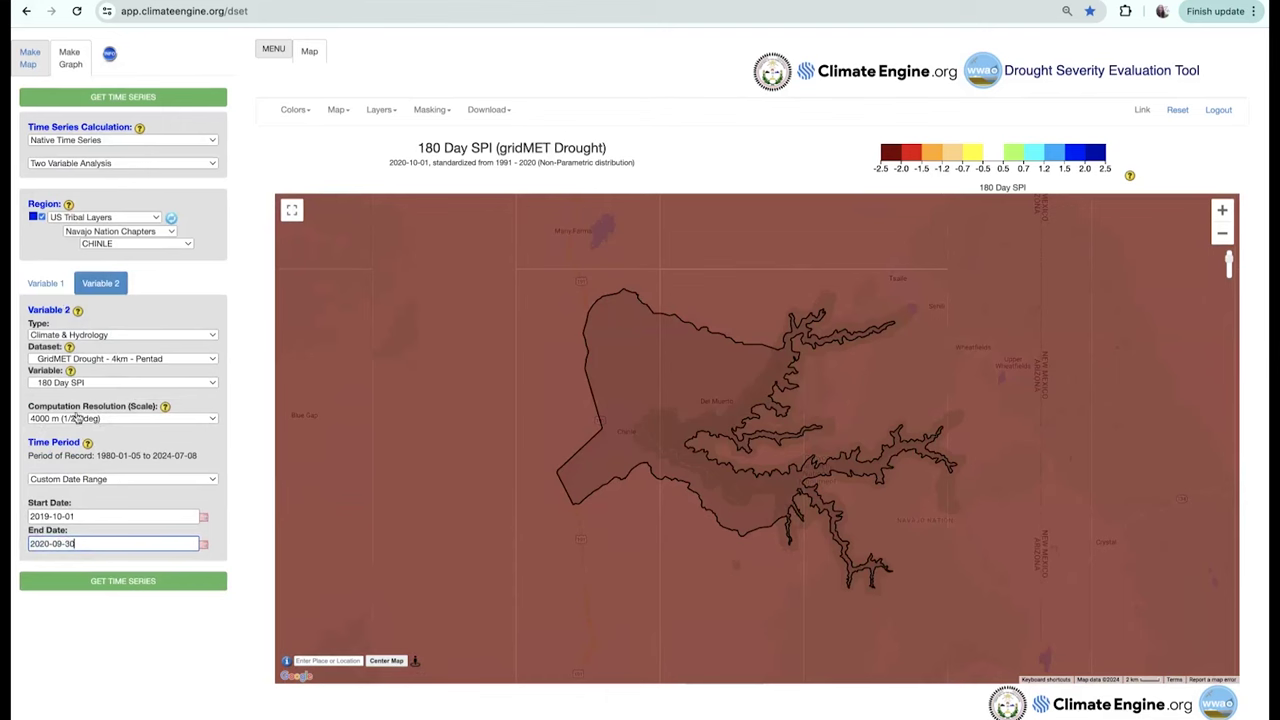
Generate the precipitation and 180 Day SPI time series for CHINLE and open the figure's download options.
{"action": "left_click", "coordinate": [113, 584]}
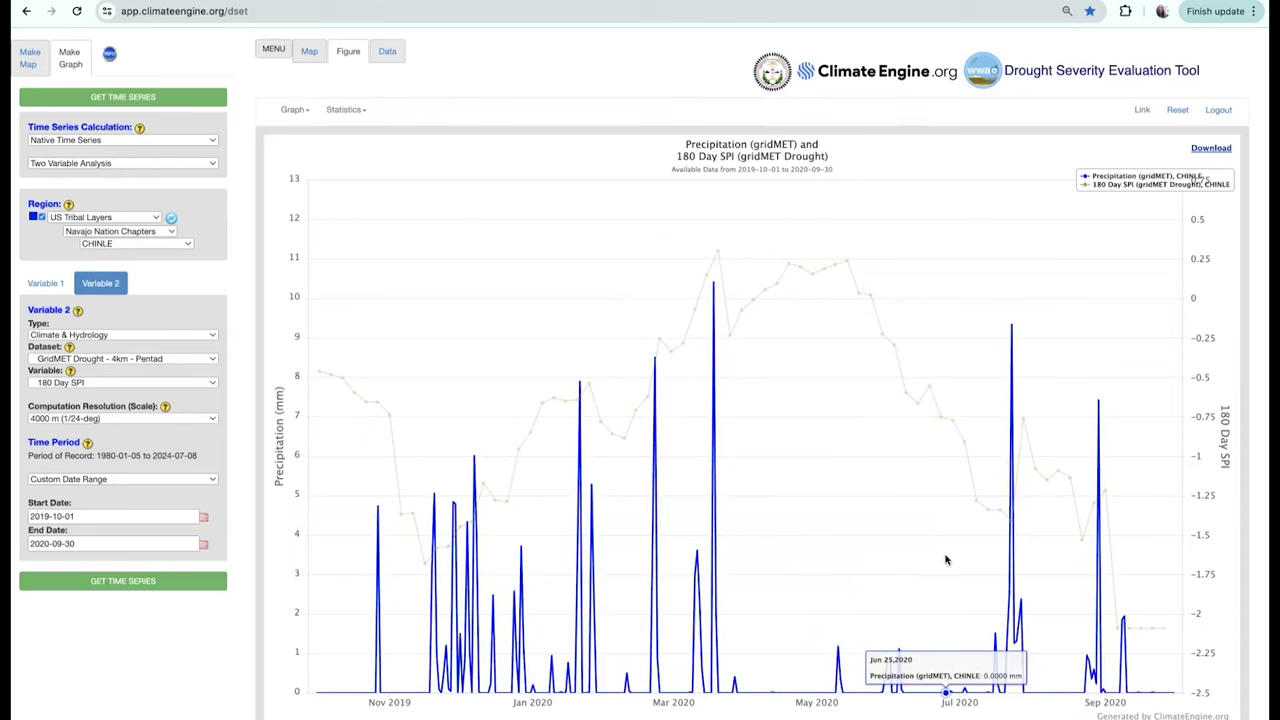
{"action": "left_click", "coordinate": [1212, 151]}
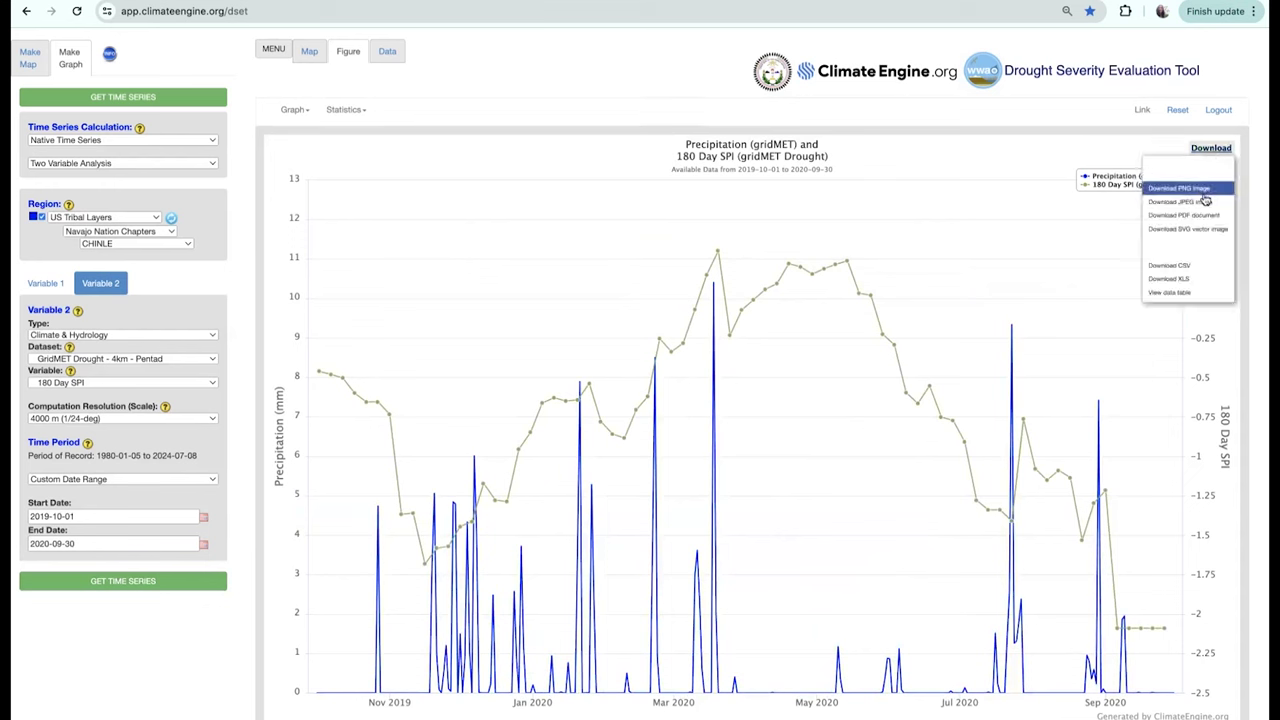